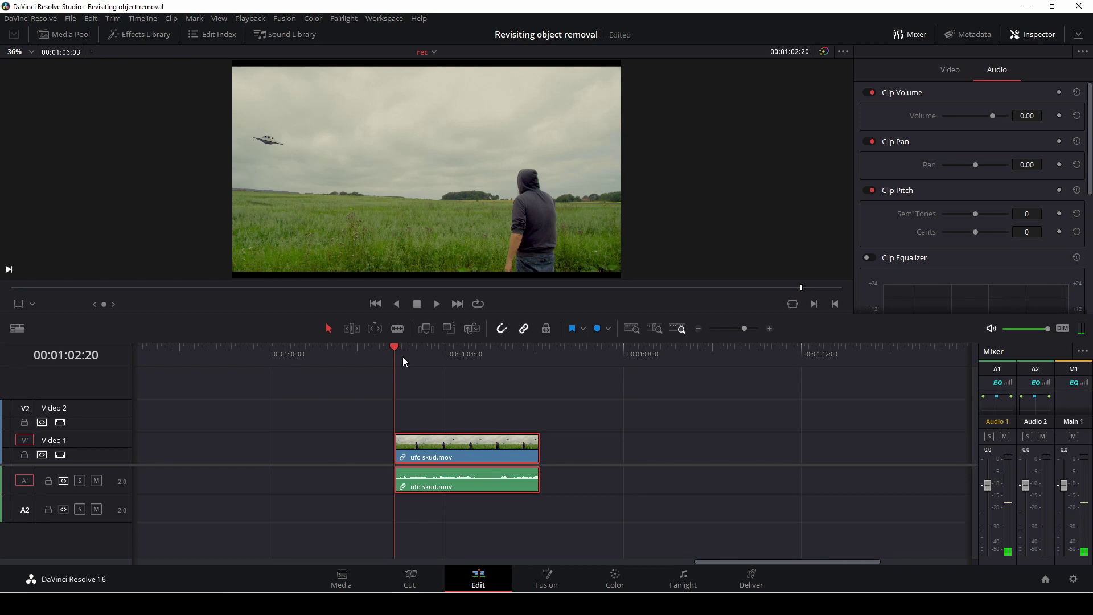
Play the ufo skud.mov clip, scrub back, and return to its first frame
{"action": "key", "text": "space"}
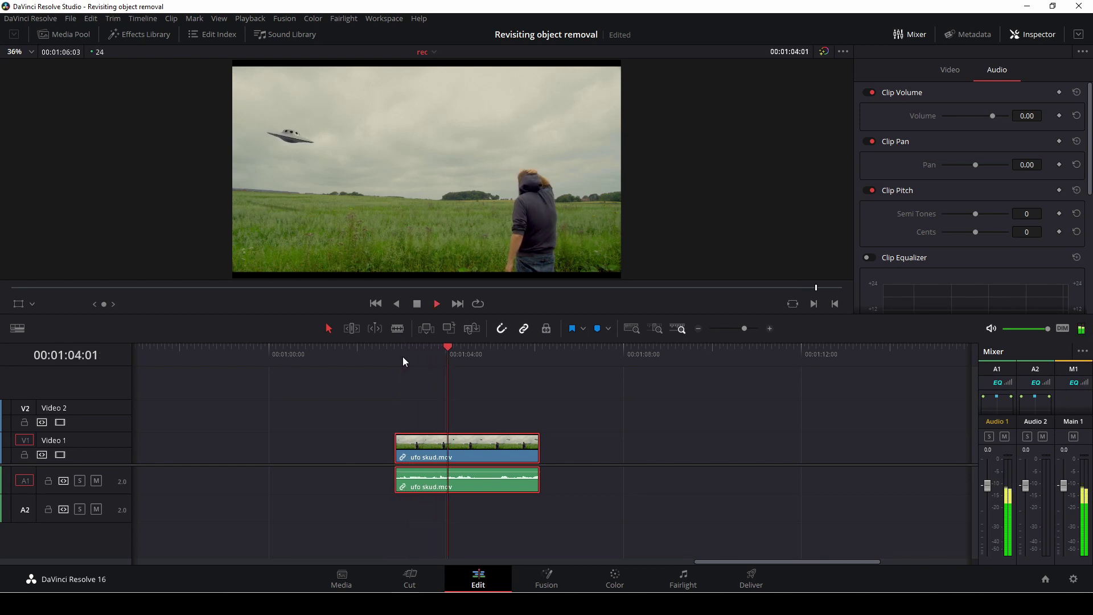
{"action": "key", "text": "space"}
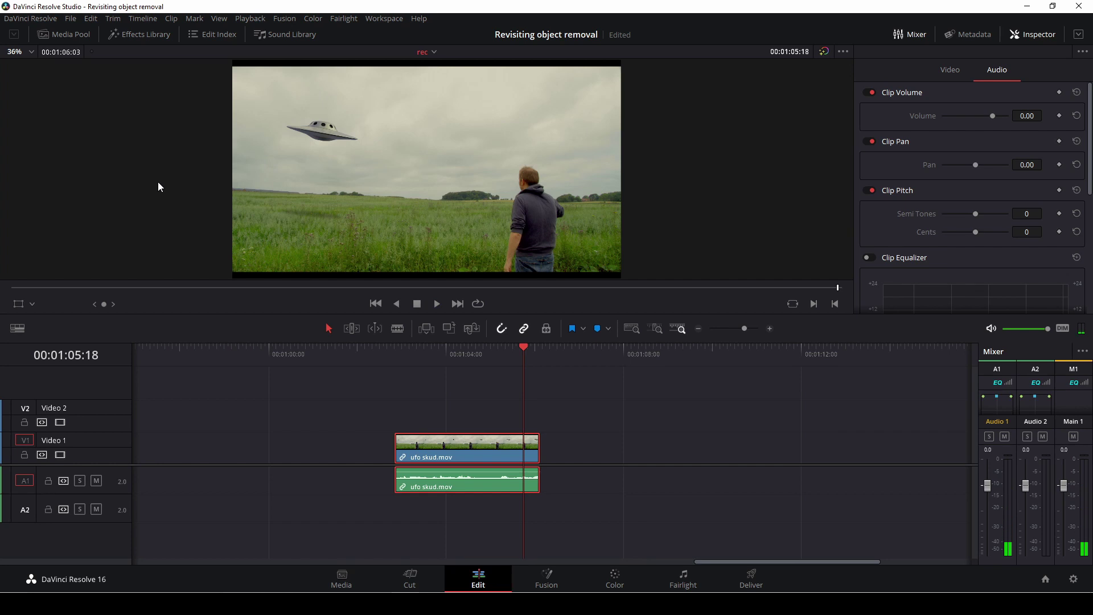
{"action": "left_click_drag", "start_coordinate": [524, 345], "coordinate": [401, 374]}
{"action": "key", "text": "shift+5"}
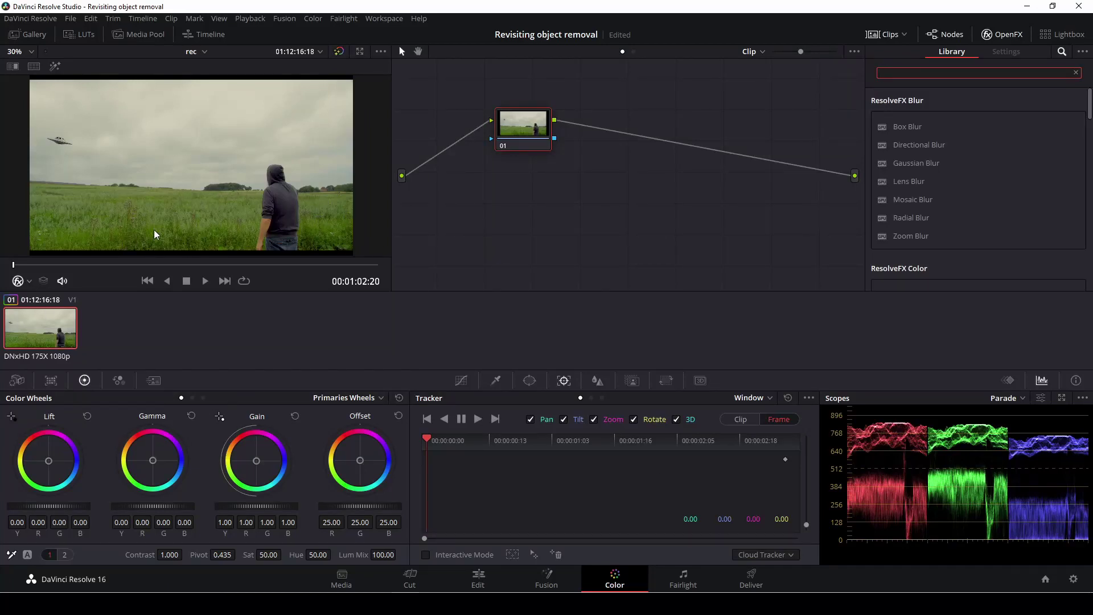
Pick the Curve window for node 01 and zoom the viewer in on the UFO
{"action": "left_click_drag", "start_coordinate": [538, 131], "coordinate": [515, 131]}
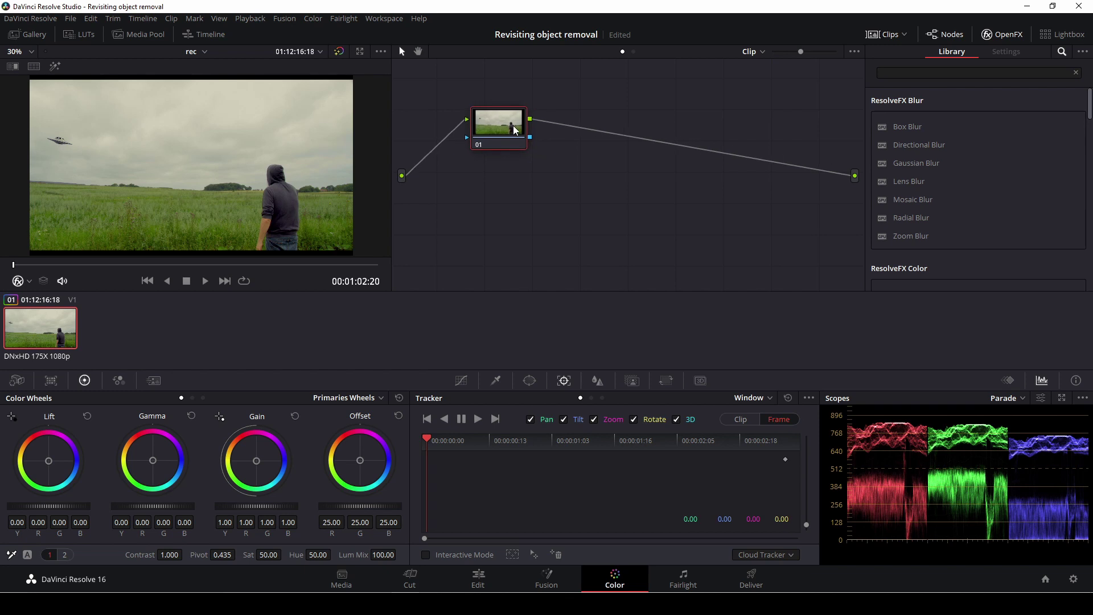
{"action": "left_click", "coordinate": [529, 381]}
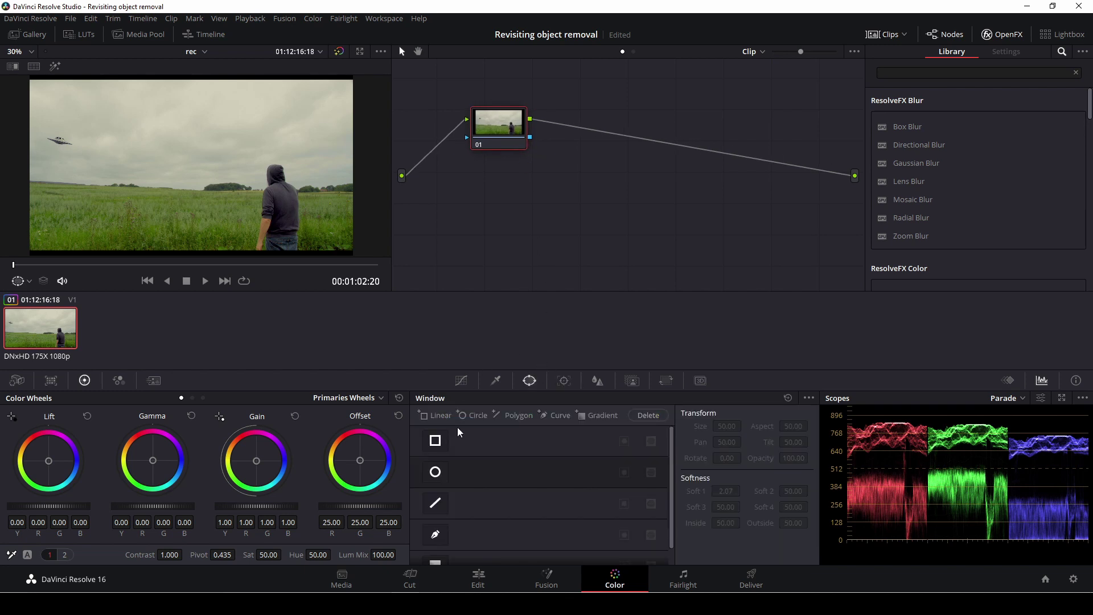
{"action": "left_click", "coordinate": [439, 537]}
{"action": "scroll", "coordinate": [57, 161], "scroll_direction": "up", "scroll_amount": 2}
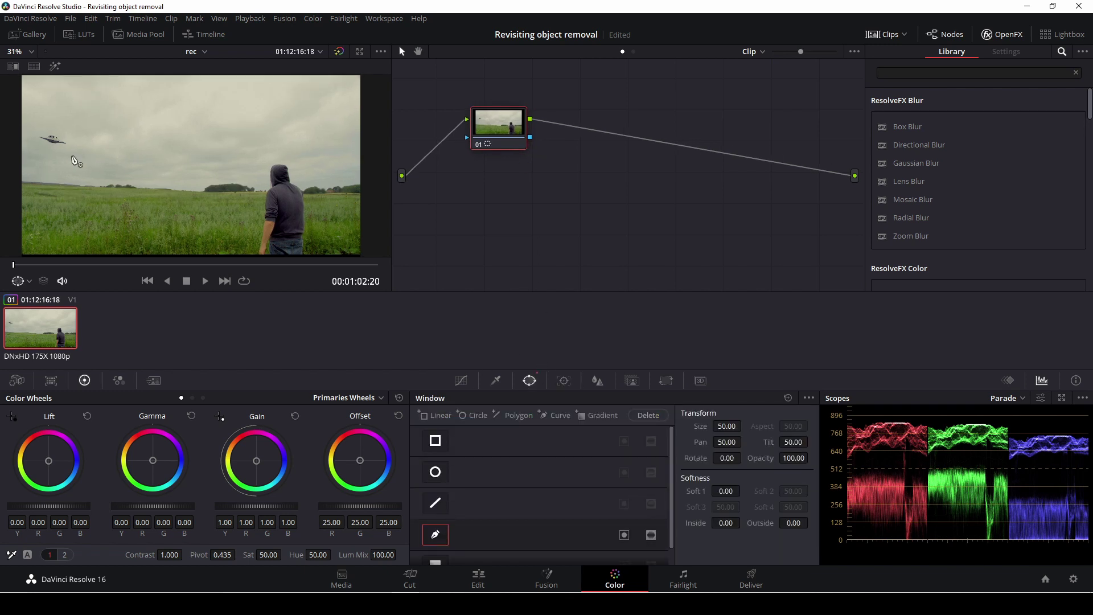
{"action": "left_click_drag", "start_coordinate": [57, 161], "coordinate": [120, 156]}
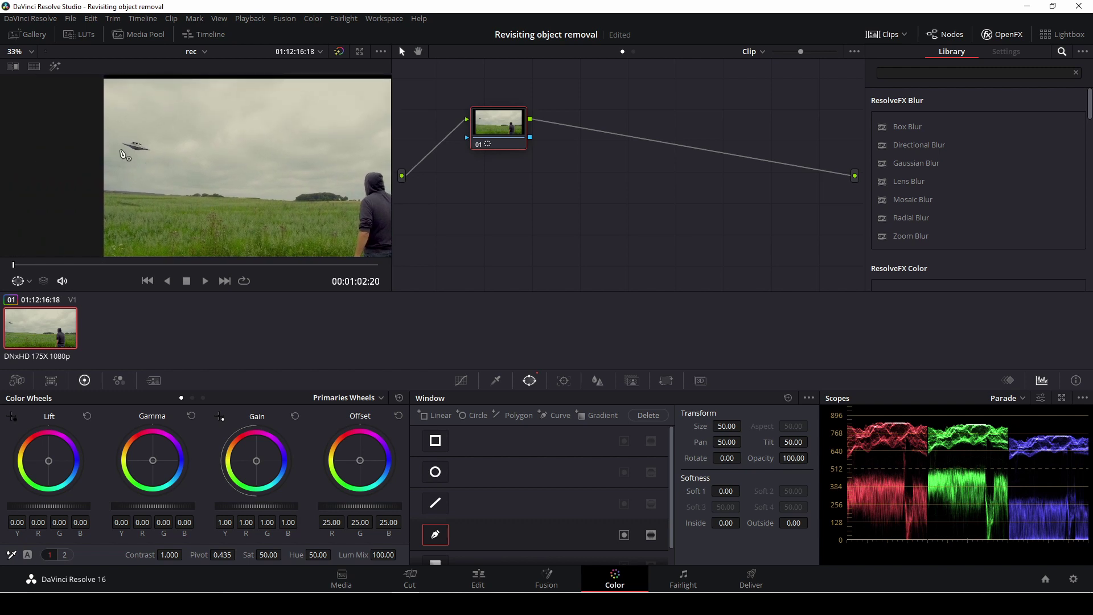
Draw a closed curve window around the UFO, widening its lower-left point
{"action": "left_click", "coordinate": [120, 150]}
{"action": "left_click", "coordinate": [146, 157]}
{"action": "left_click", "coordinate": [157, 157]}
{"action": "left_click", "coordinate": [151, 136]}
{"action": "left_click", "coordinate": [121, 128]}
{"action": "left_click", "coordinate": [120, 150]}
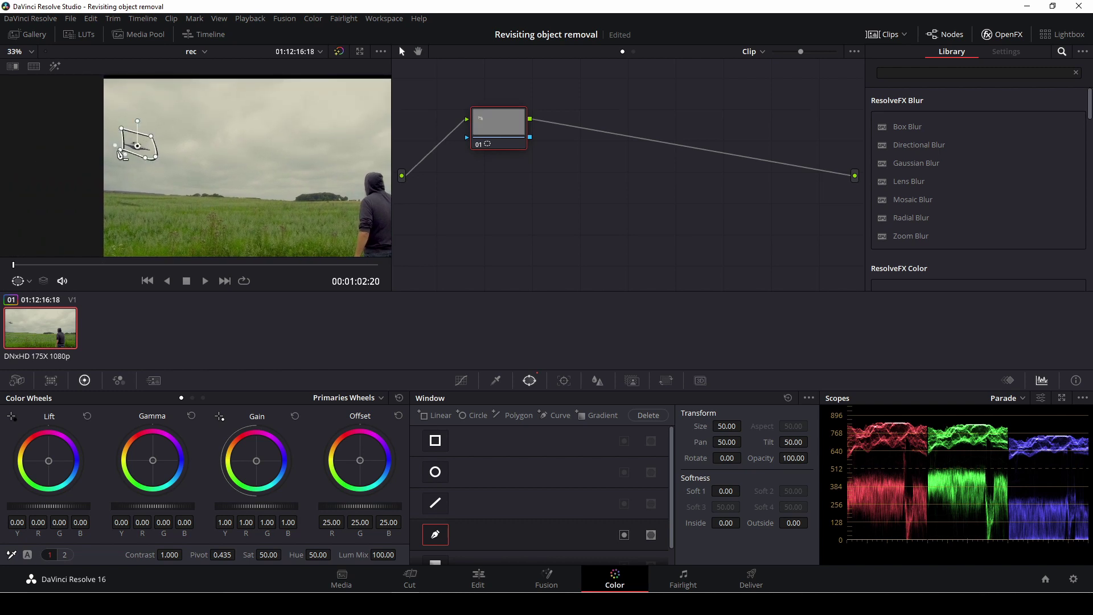
{"action": "left_click_drag", "start_coordinate": [120, 152], "coordinate": [113, 150]}
Track the UFO window forward through the clip and add serial node 02
{"action": "left_click", "coordinate": [563, 380]}
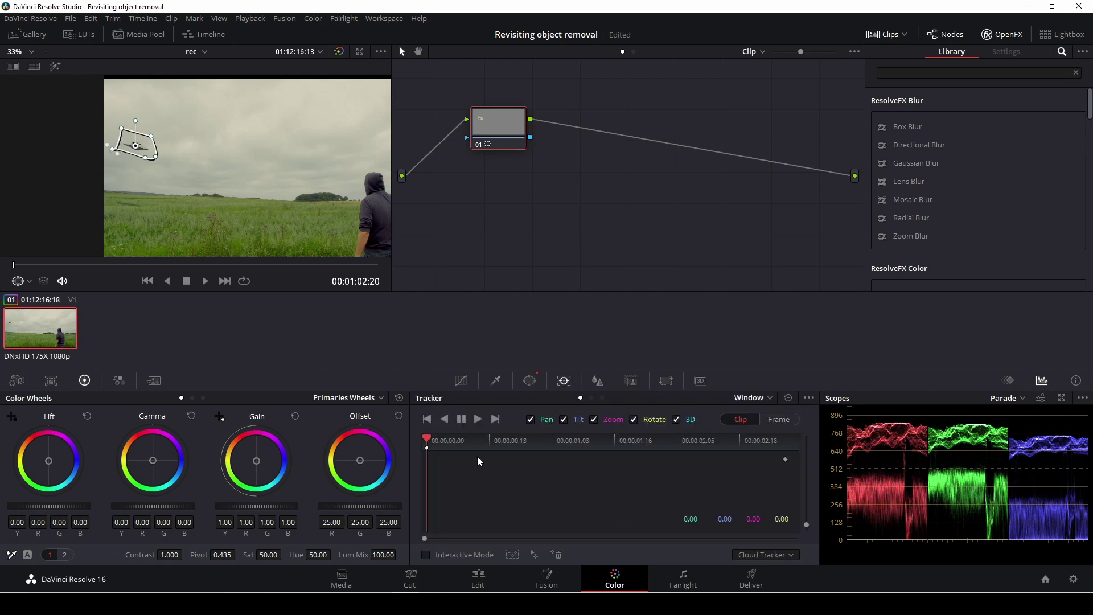
{"action": "left_click", "coordinate": [477, 423]}
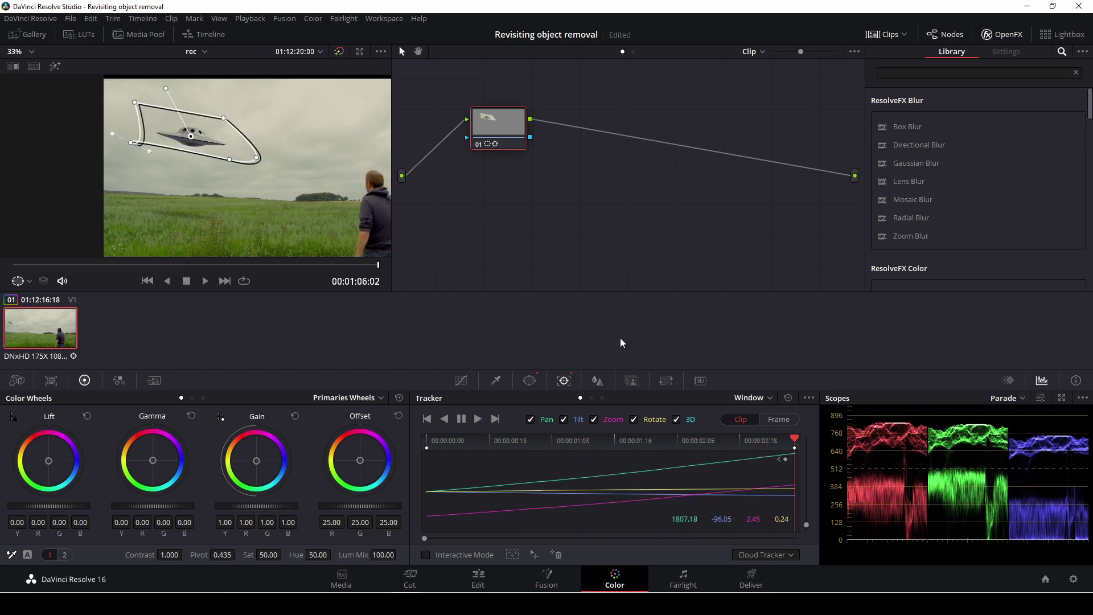
{"action": "key", "text": "alt+s"}
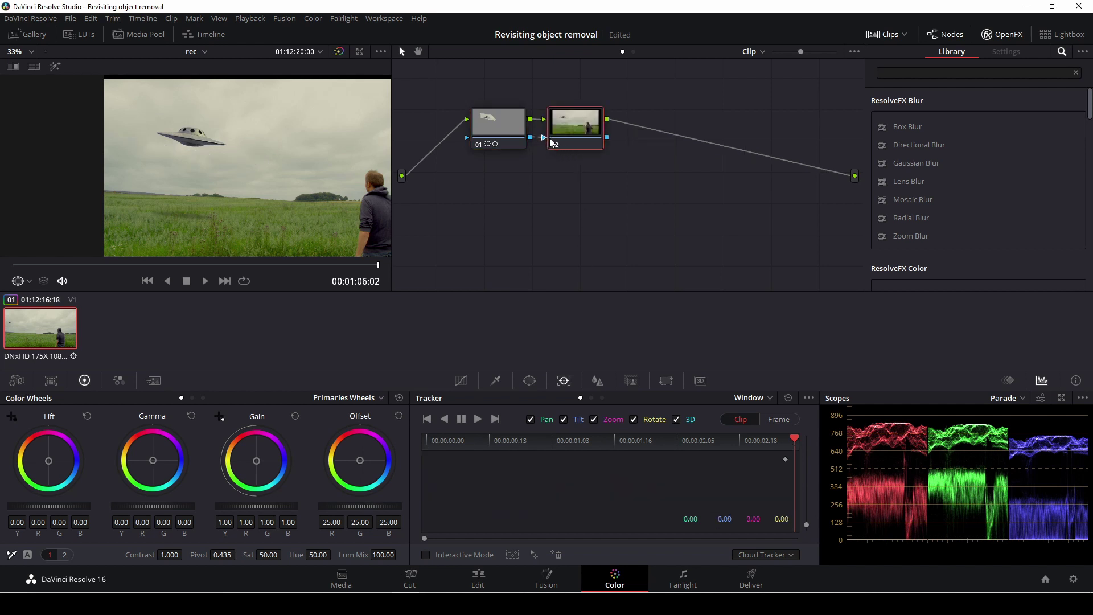
Route node 01's matte into node 02's key input, apply Object Removal, and run Scene Analysis
{"action": "left_click_drag", "start_coordinate": [552, 142], "coordinate": [594, 126]}
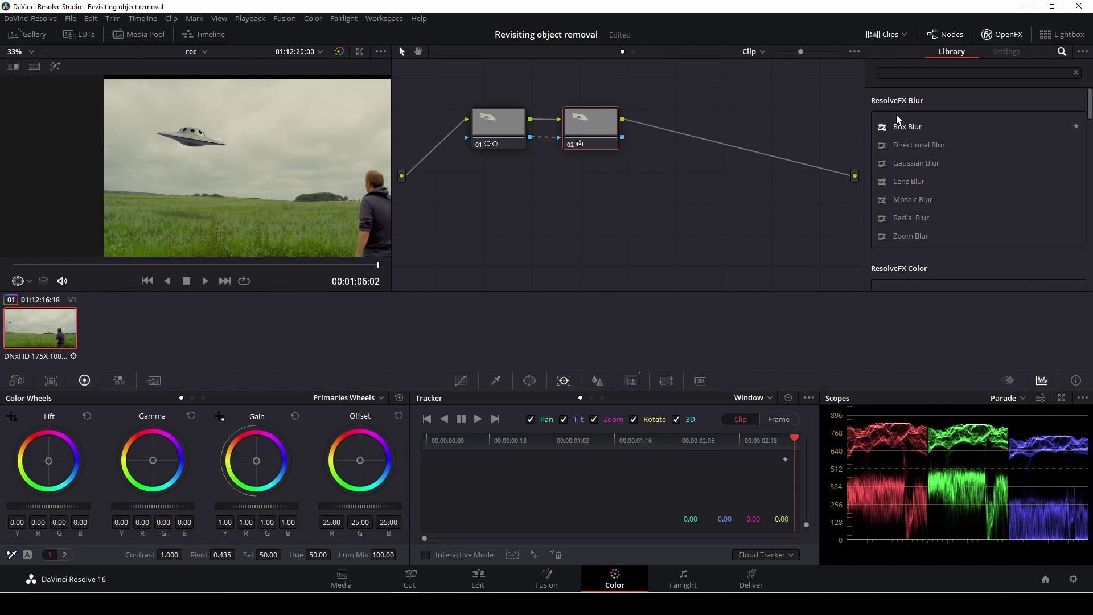
{"action": "left_click", "coordinate": [964, 74]}
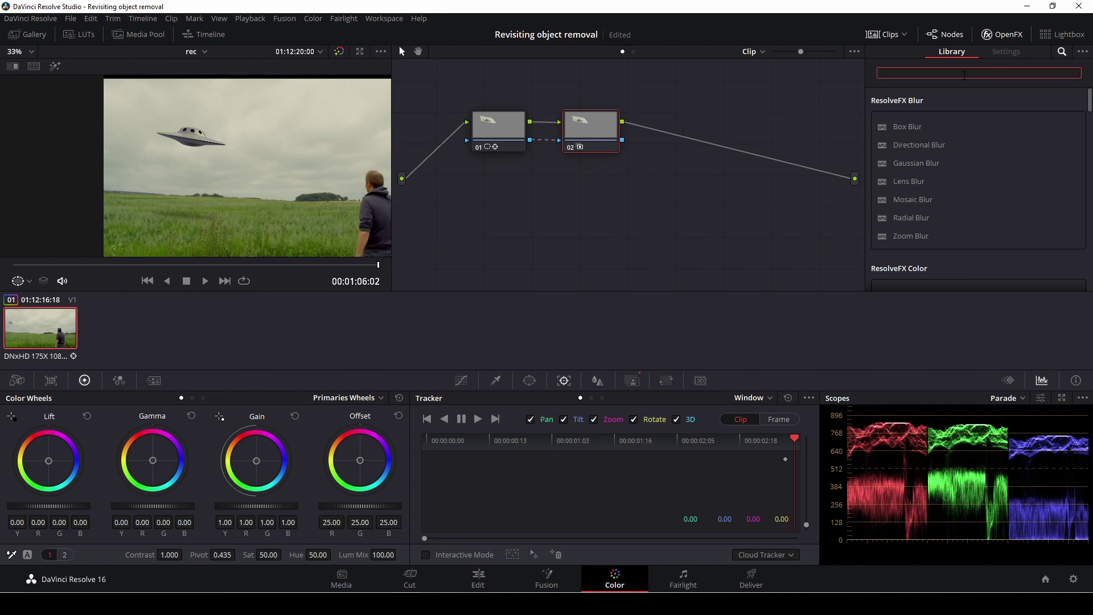
{"action": "type", "text": "ob"}
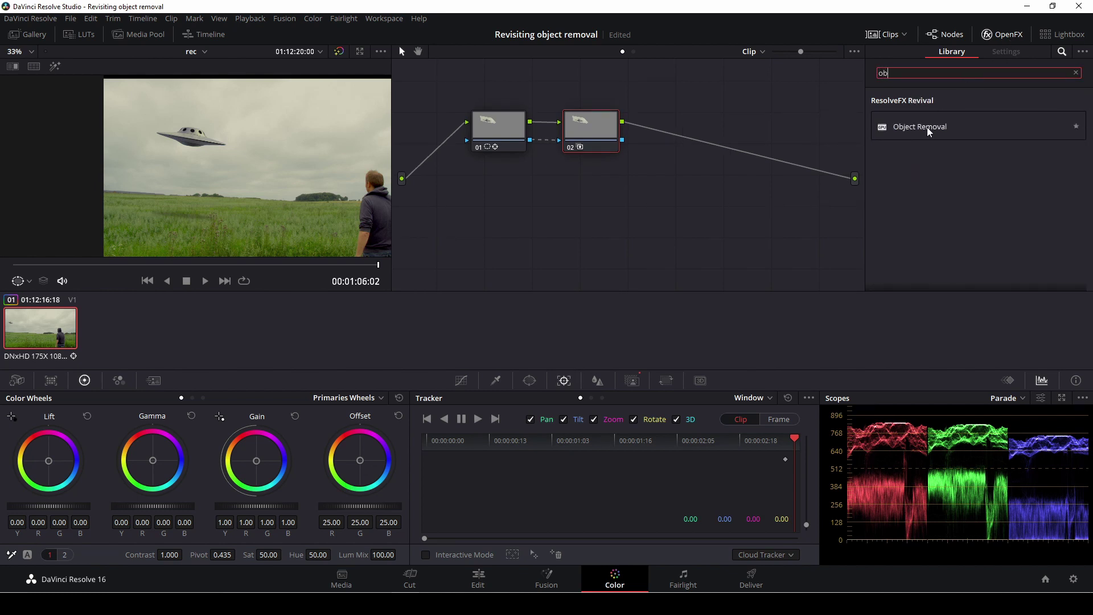
{"action": "left_click_drag", "start_coordinate": [928, 131], "coordinate": [596, 125]}
{"action": "scroll", "coordinate": [911, 193], "scroll_direction": "up", "scroll_amount": 3}
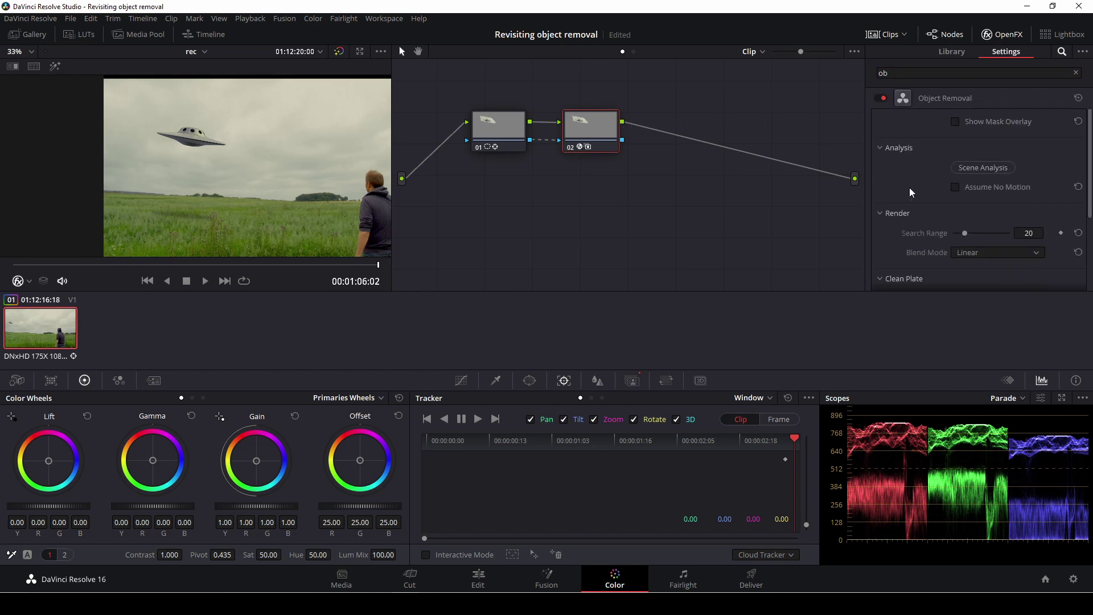
{"action": "left_click", "coordinate": [978, 169]}
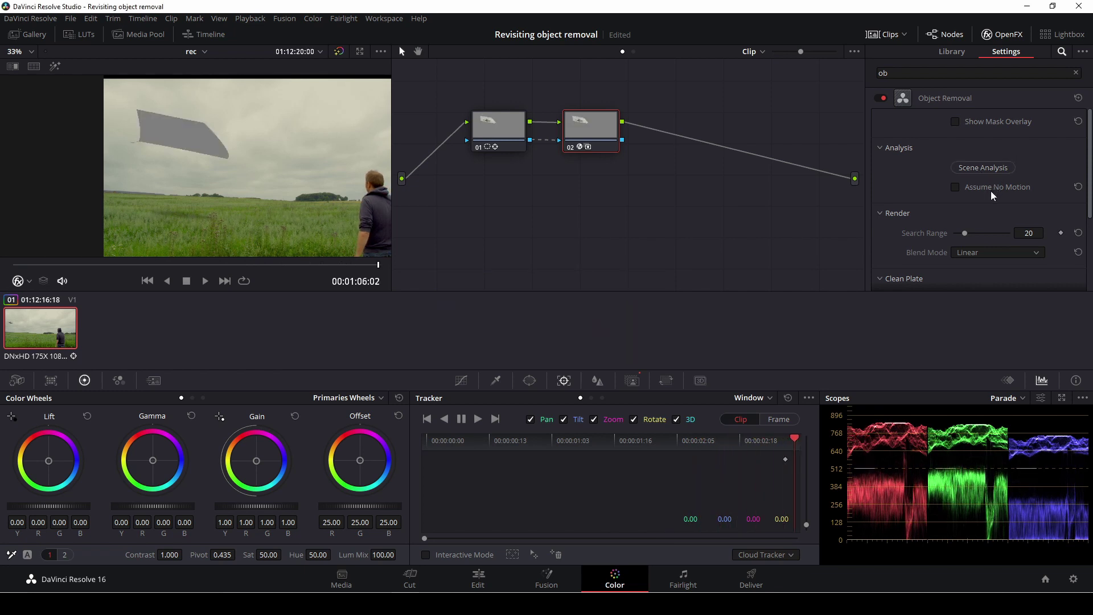
Build the Object Removal clean plate and scrub back to confirm the UFO is gone
{"action": "scroll", "coordinate": [992, 197], "scroll_direction": "down", "scroll_amount": 4}
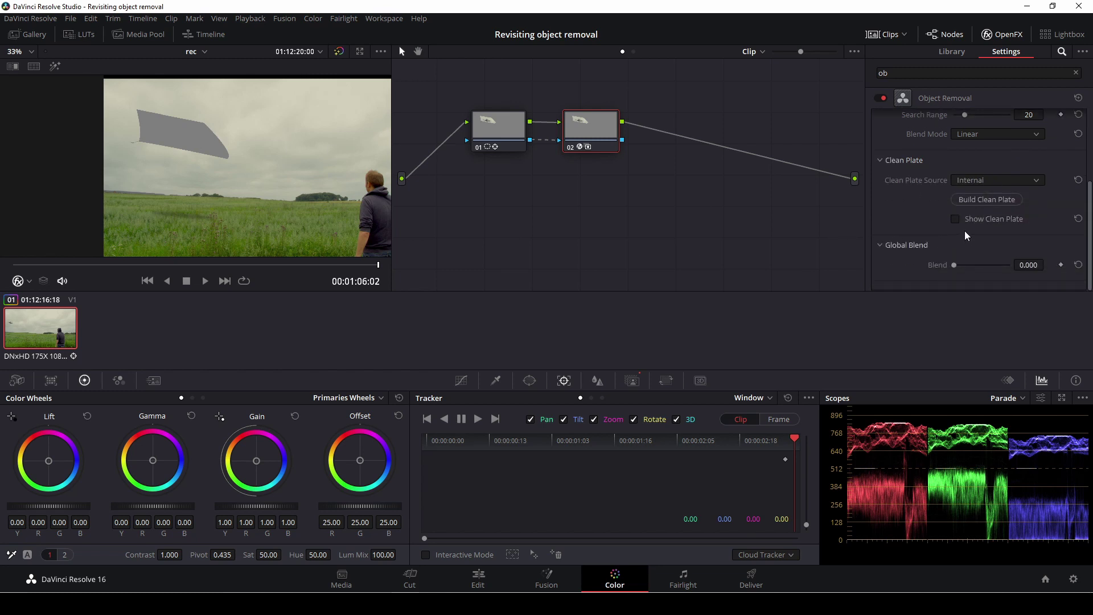
{"action": "left_click", "coordinate": [988, 201]}
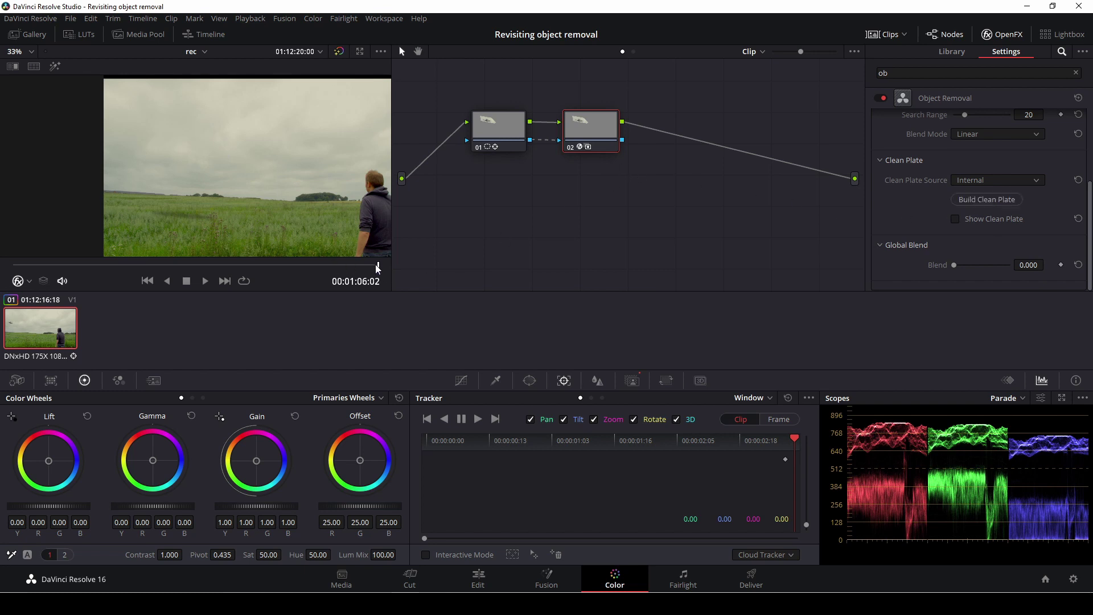
{"action": "left_click_drag", "start_coordinate": [378, 266], "coordinate": [256, 265]}
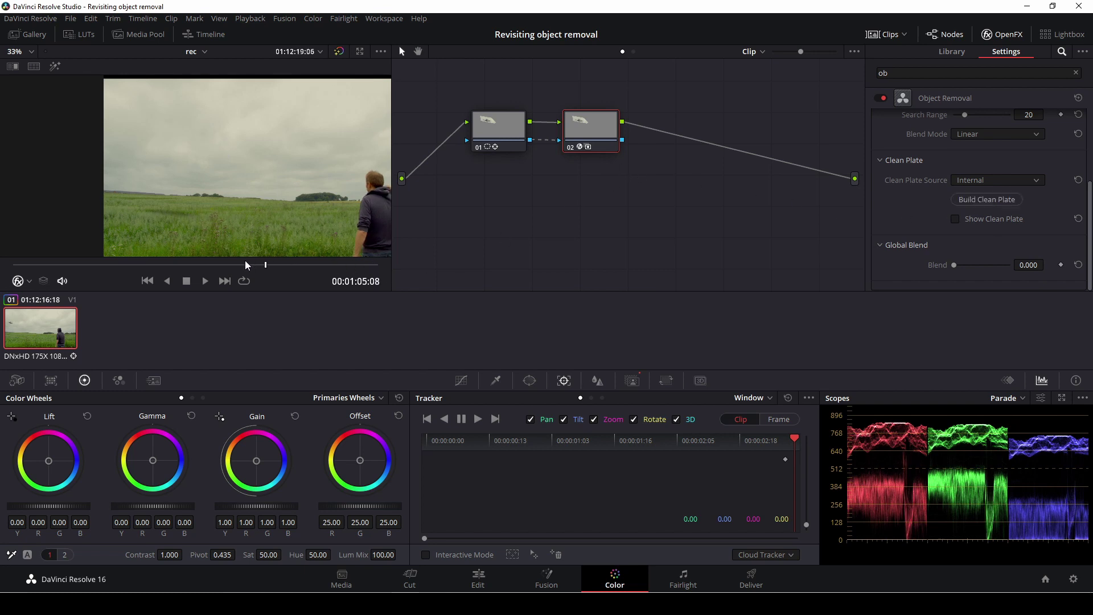
Soften node 01's UFO window inside edge to 0.26, then review node 02's removal later in the clip
{"action": "left_click", "coordinate": [513, 136]}
{"action": "left_click", "coordinate": [530, 381]}
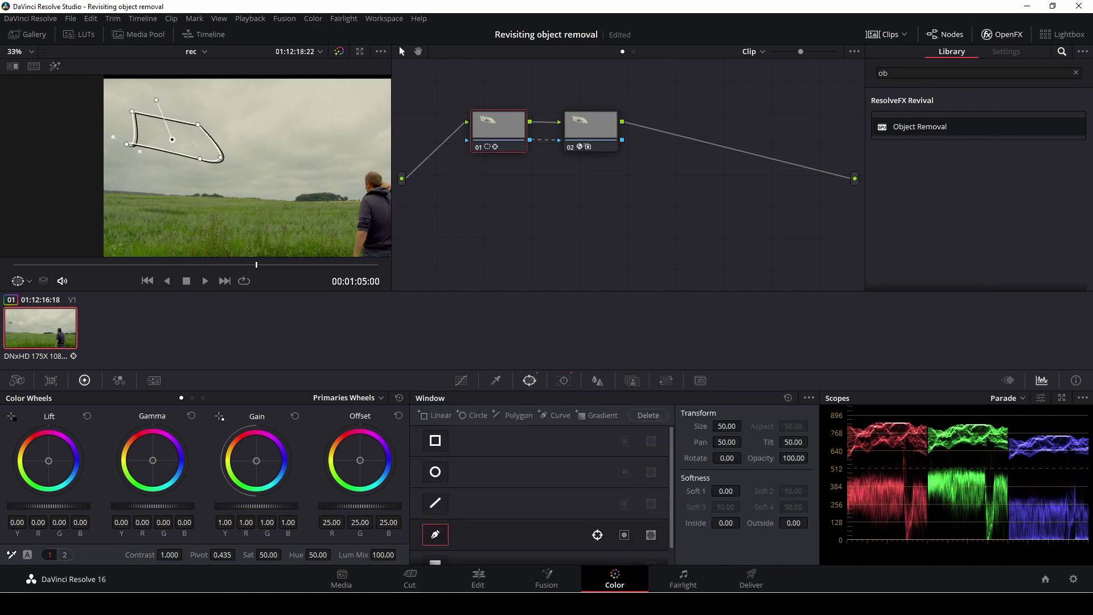
{"action": "left_click_drag", "start_coordinate": [726, 523], "coordinate": [811, 521]}
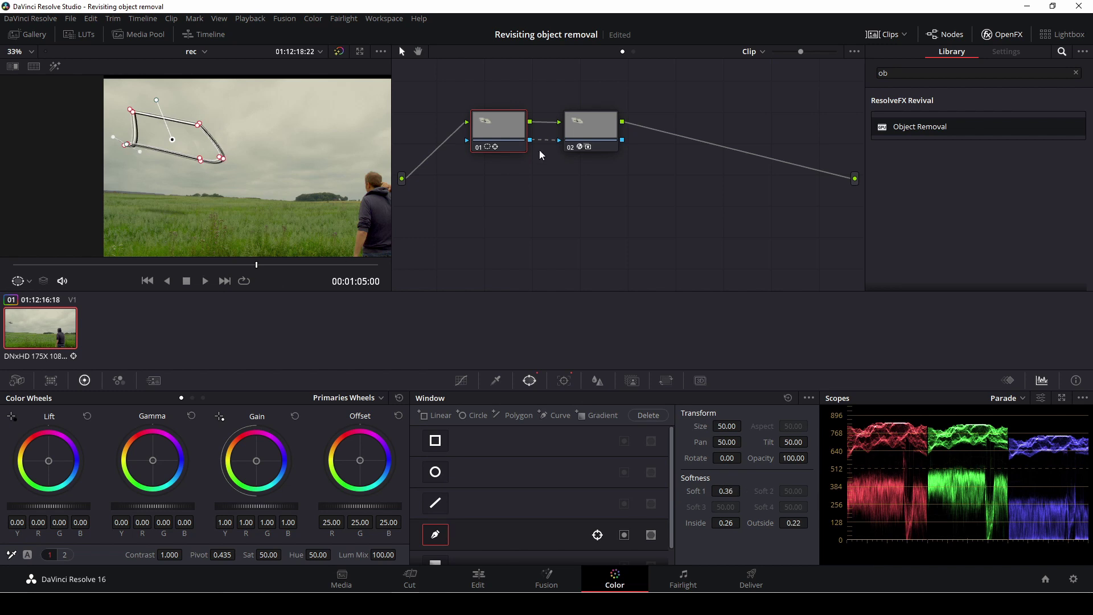
{"action": "left_click", "coordinate": [581, 132]}
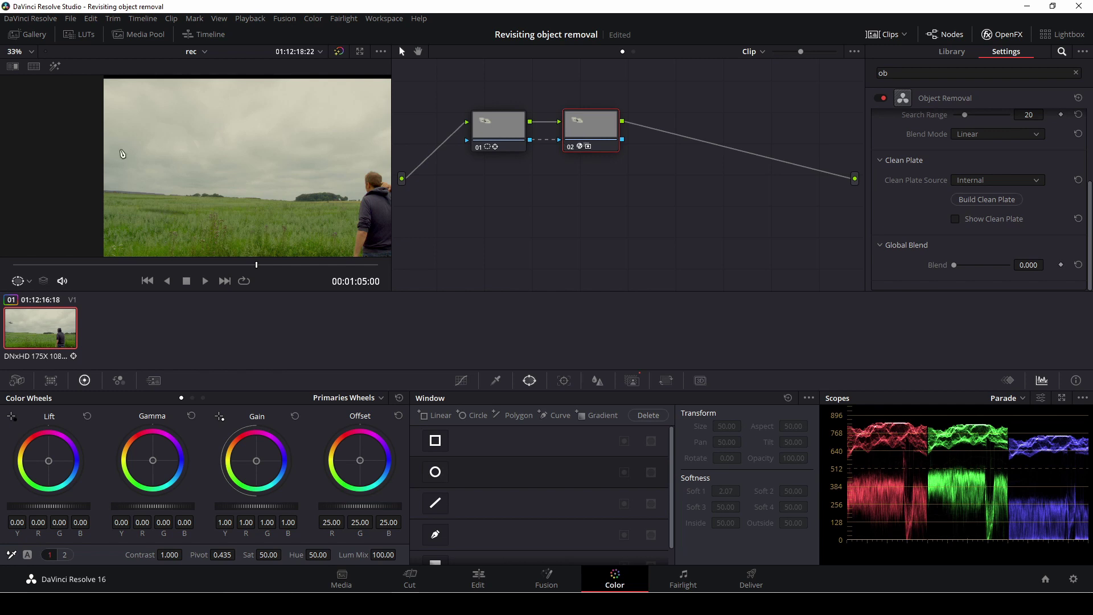
{"action": "left_click_drag", "start_coordinate": [254, 265], "coordinate": [322, 265]}
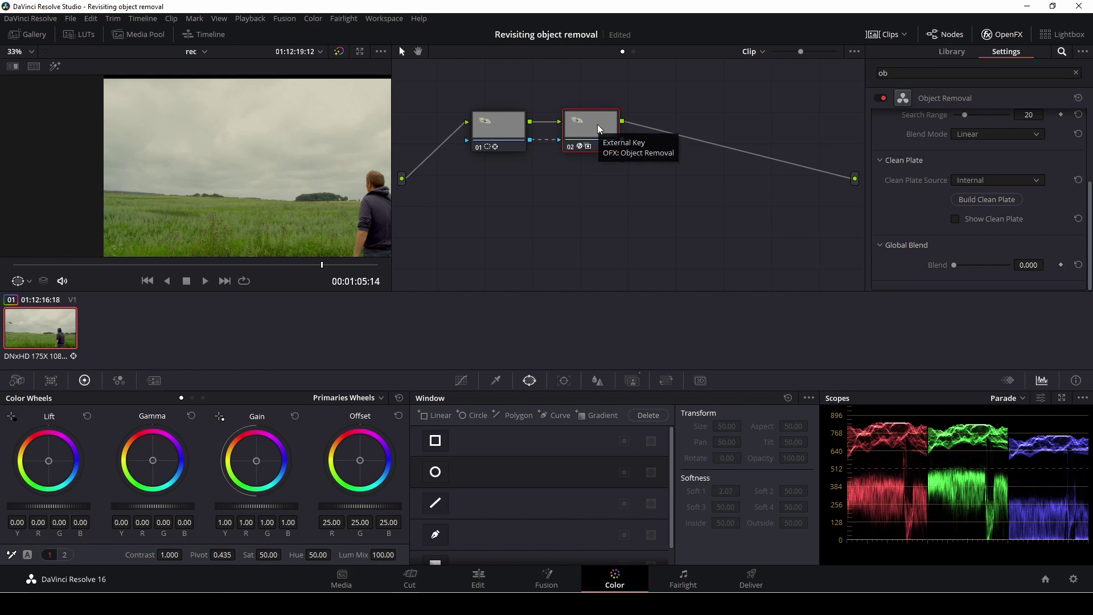
Add node 03 with a curve window around the ground shadow on frame one, softened inside to 0.72
{"action": "key", "text": "alt+s"}
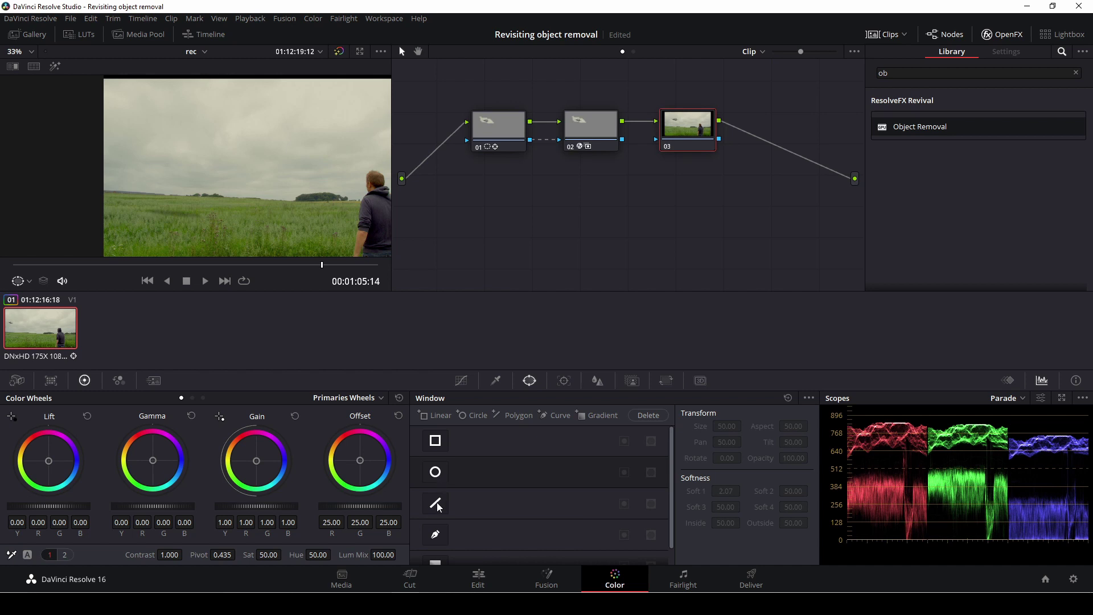
{"action": "left_click", "coordinate": [436, 534]}
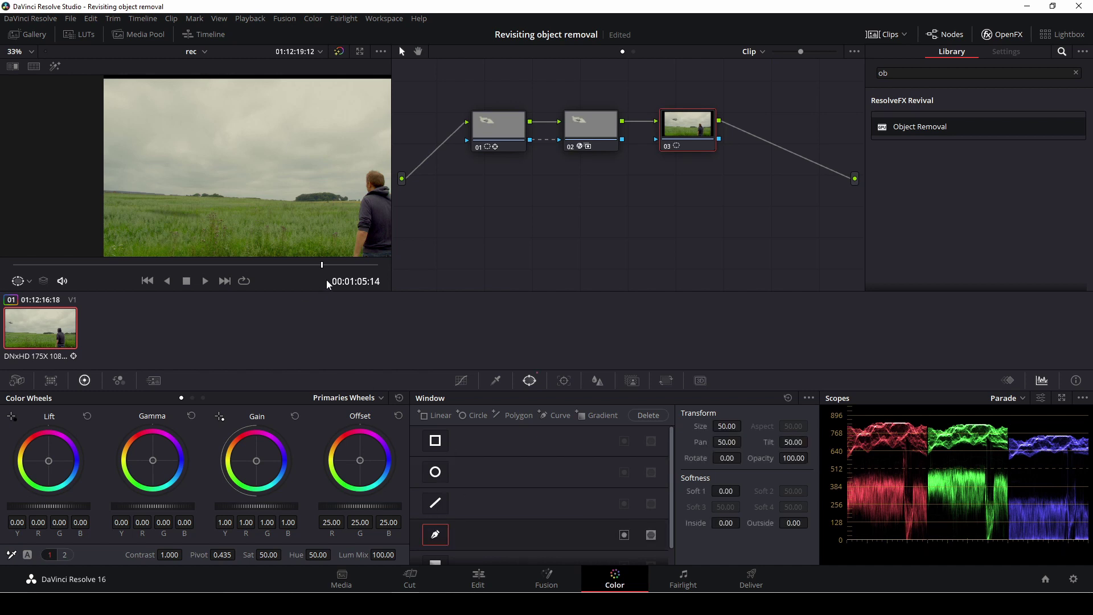
{"action": "left_click_drag", "start_coordinate": [291, 270], "coordinate": [8, 259]}
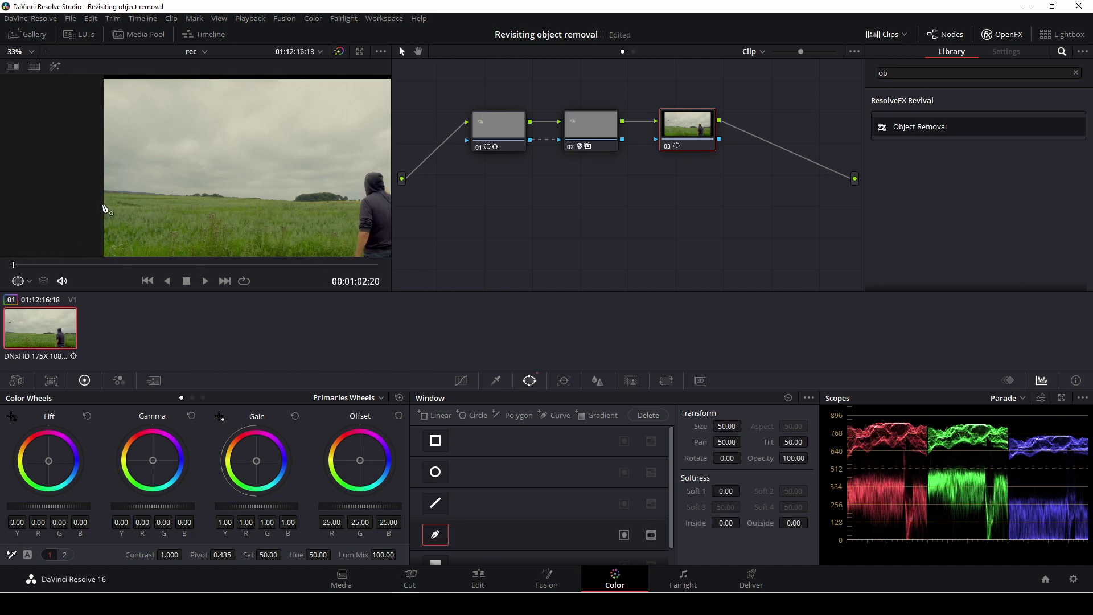
{"action": "left_click", "coordinate": [115, 207]}
{"action": "left_click", "coordinate": [138, 213]}
{"action": "left_click", "coordinate": [112, 200]}
{"action": "left_click", "coordinate": [115, 207]}
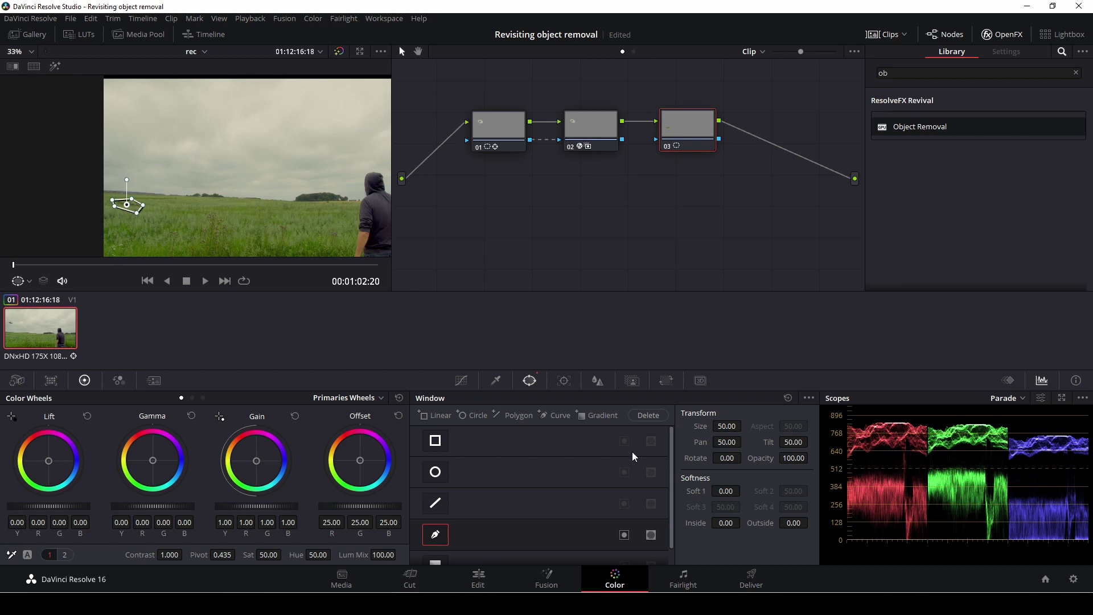
{"action": "left_click_drag", "start_coordinate": [731, 523], "coordinate": [739, 524]}
In Frame mode, reshape node 03's shadow window over the shadow on the last frame
{"action": "left_click", "coordinate": [564, 381]}
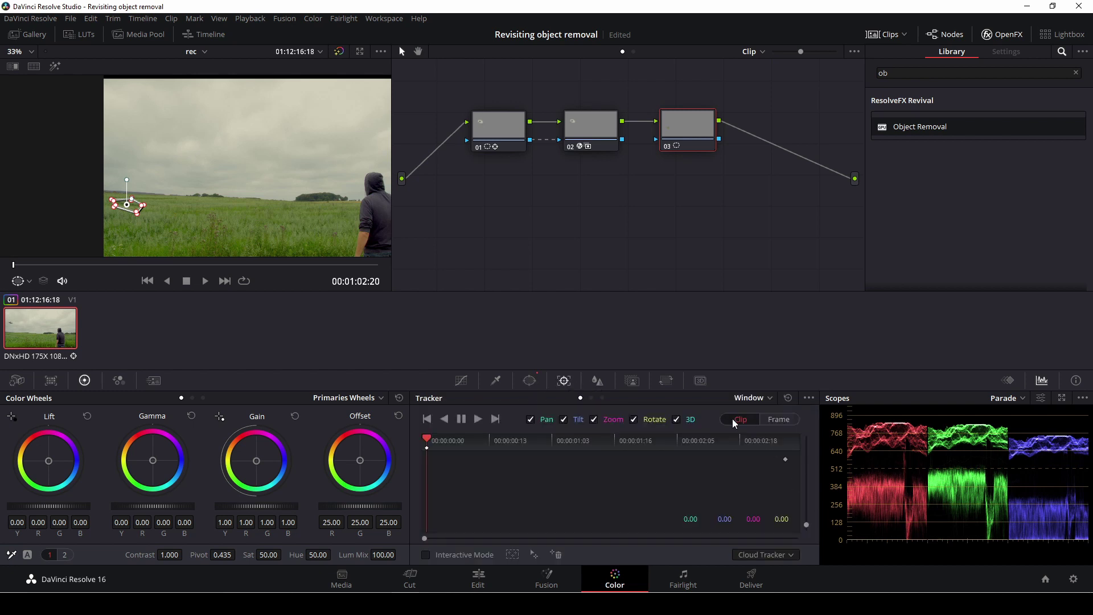
{"action": "left_click", "coordinate": [777, 421]}
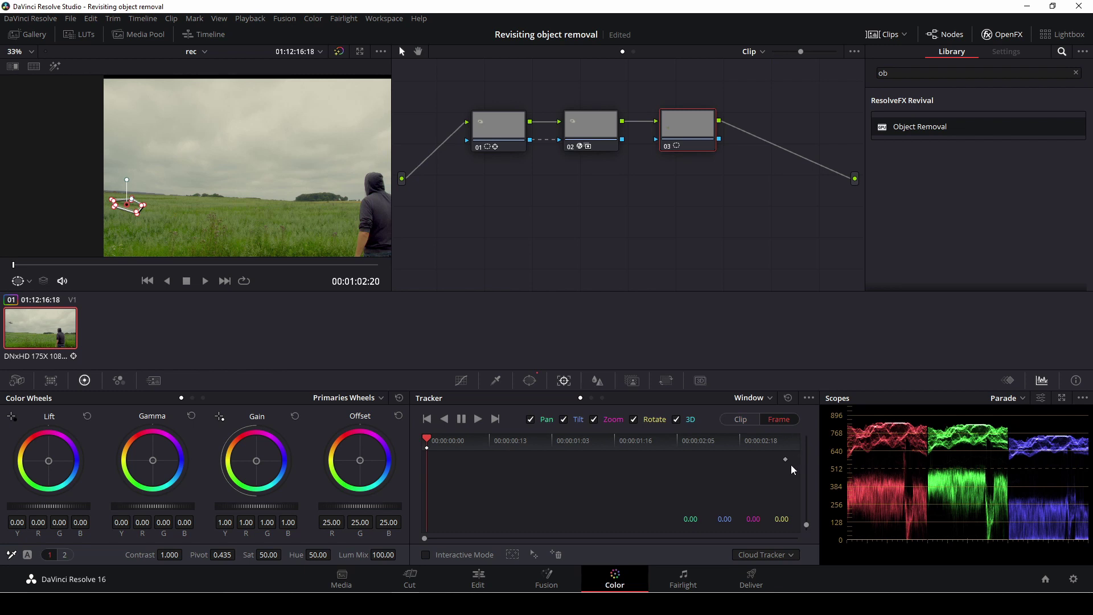
{"action": "left_click_drag", "start_coordinate": [443, 445], "coordinate": [800, 452]}
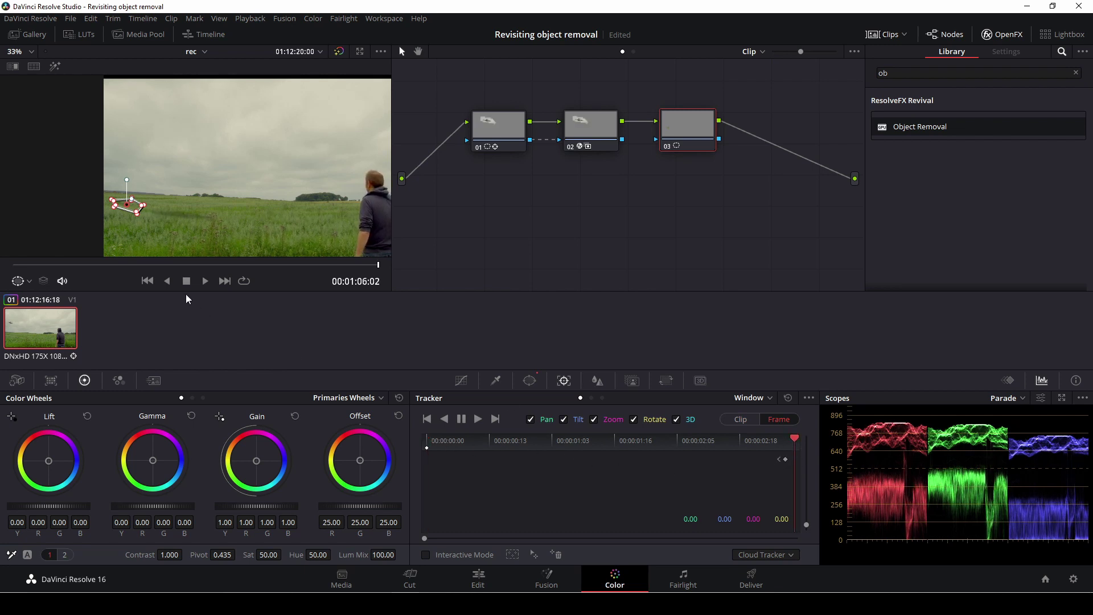
{"action": "scroll", "coordinate": [142, 211], "scroll_direction": "up", "scroll_amount": 2}
{"action": "left_click_drag", "start_coordinate": [144, 207], "coordinate": [195, 170]}
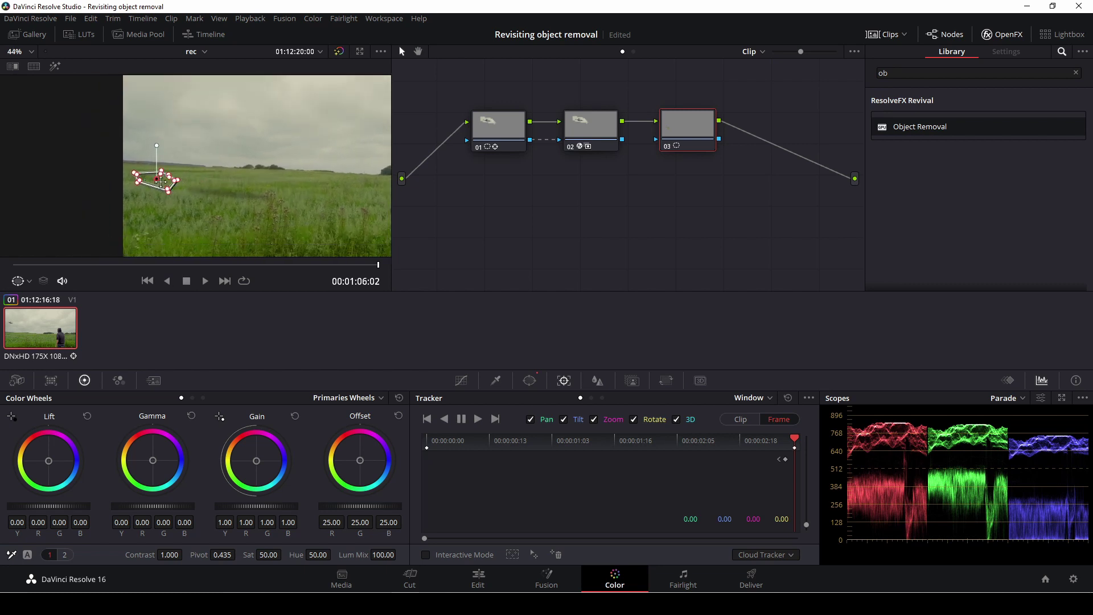
{"action": "left_click_drag", "start_coordinate": [155, 180], "coordinate": [212, 190]}
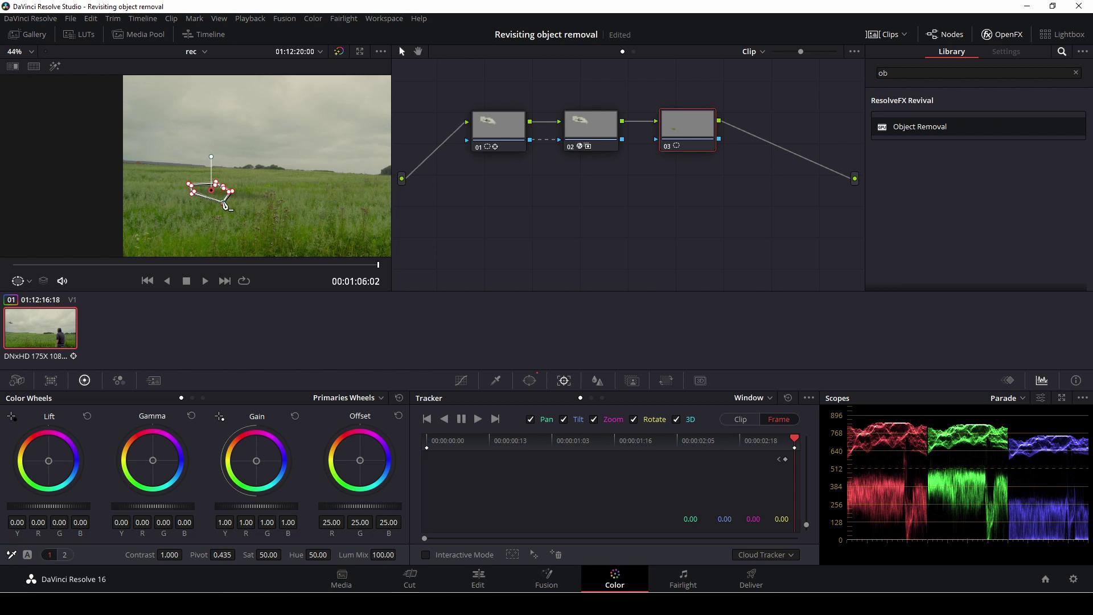
{"action": "left_click_drag", "start_coordinate": [224, 202], "coordinate": [273, 189]}
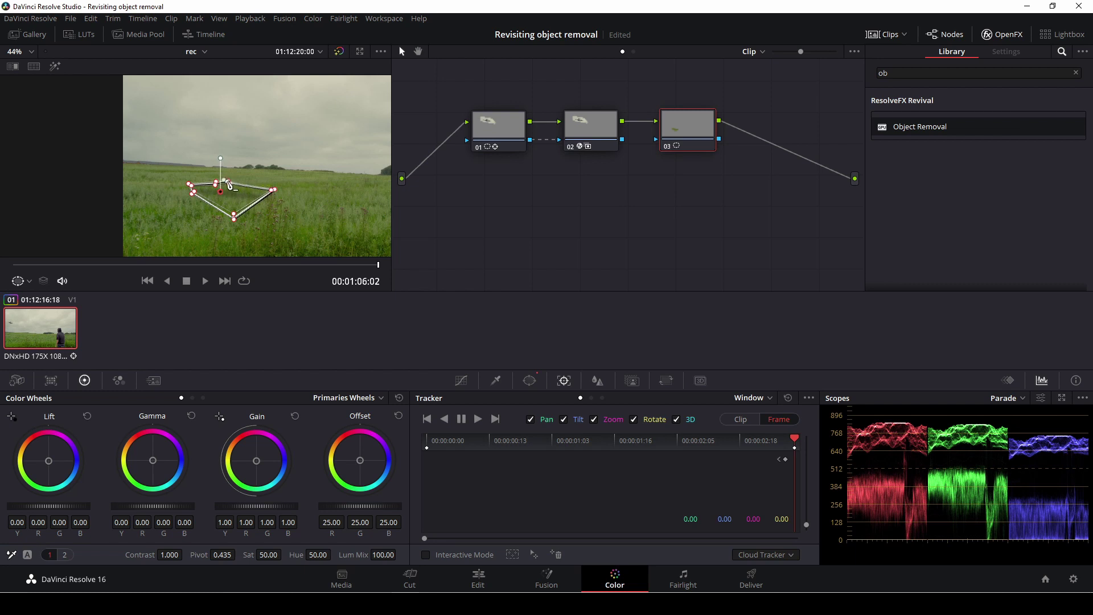
{"action": "left_click_drag", "start_coordinate": [216, 183], "coordinate": [184, 180]}
{"action": "left_click_drag", "start_coordinate": [799, 445], "coordinate": [405, 437]}
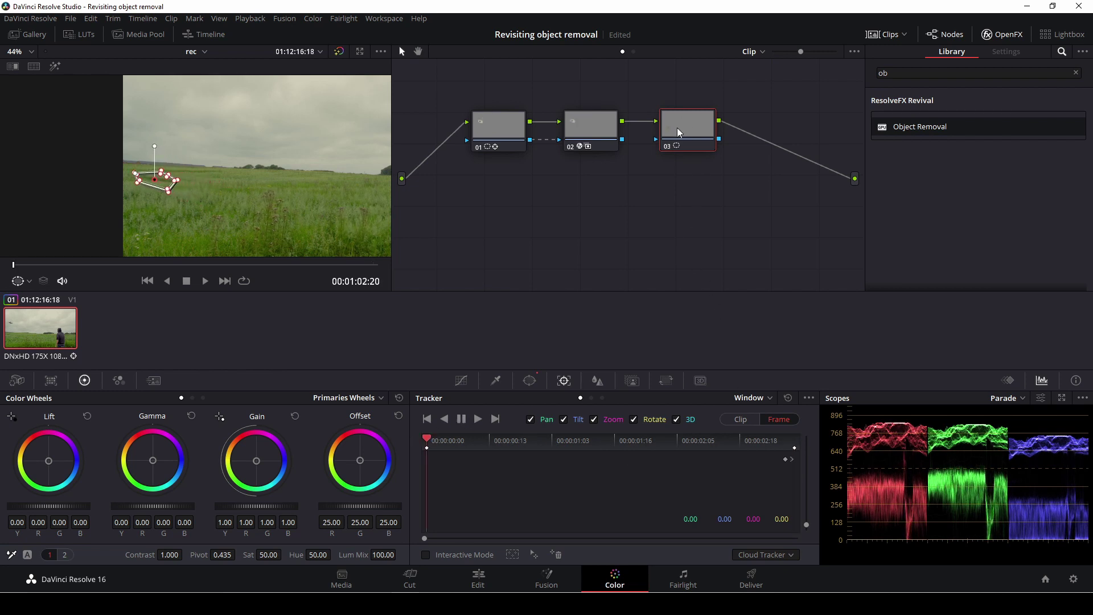
Add node 04, apply Object Removal to it, and run Scene Analysis
{"action": "key", "text": "alt+s"}
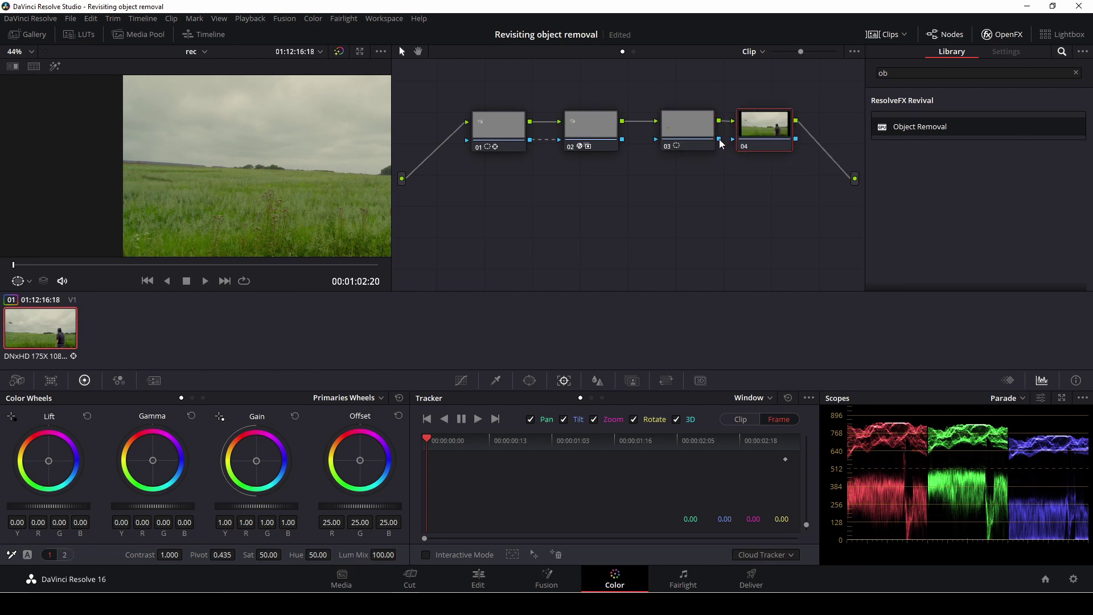
{"action": "left_click_drag", "start_coordinate": [732, 143], "coordinate": [774, 132]}
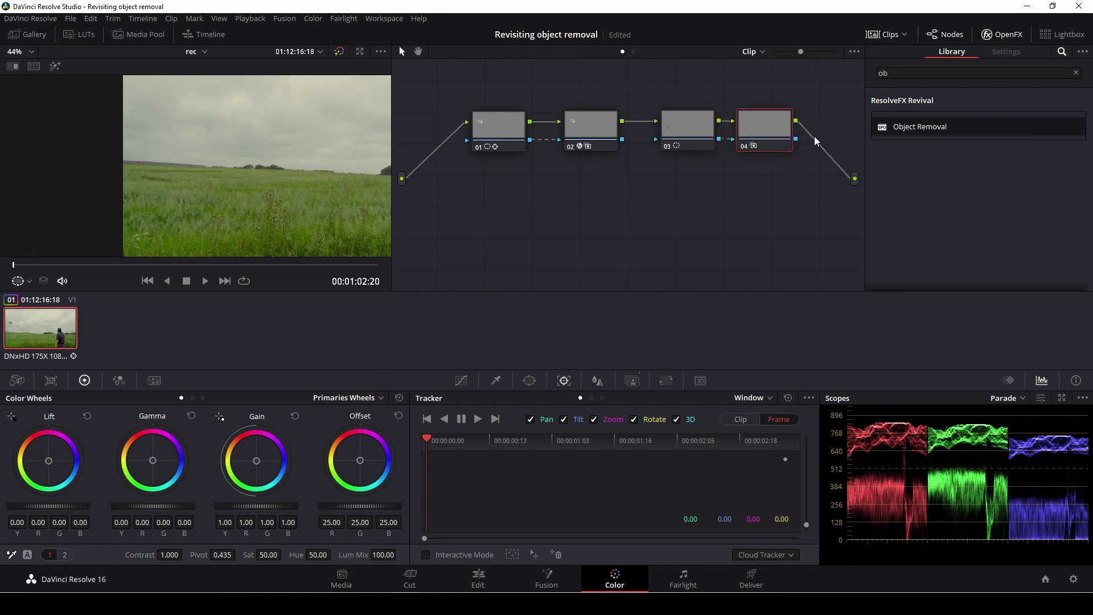
{"action": "left_click_drag", "start_coordinate": [932, 128], "coordinate": [768, 130]}
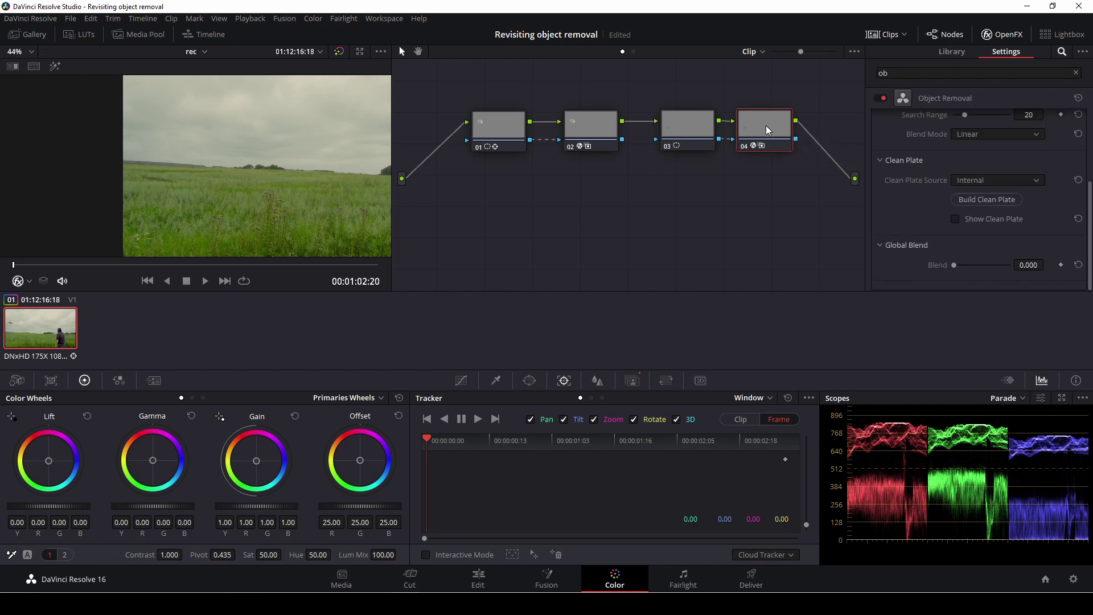
{"action": "scroll", "coordinate": [962, 160], "scroll_direction": "up", "scroll_amount": 3}
{"action": "left_click", "coordinate": [979, 168]}
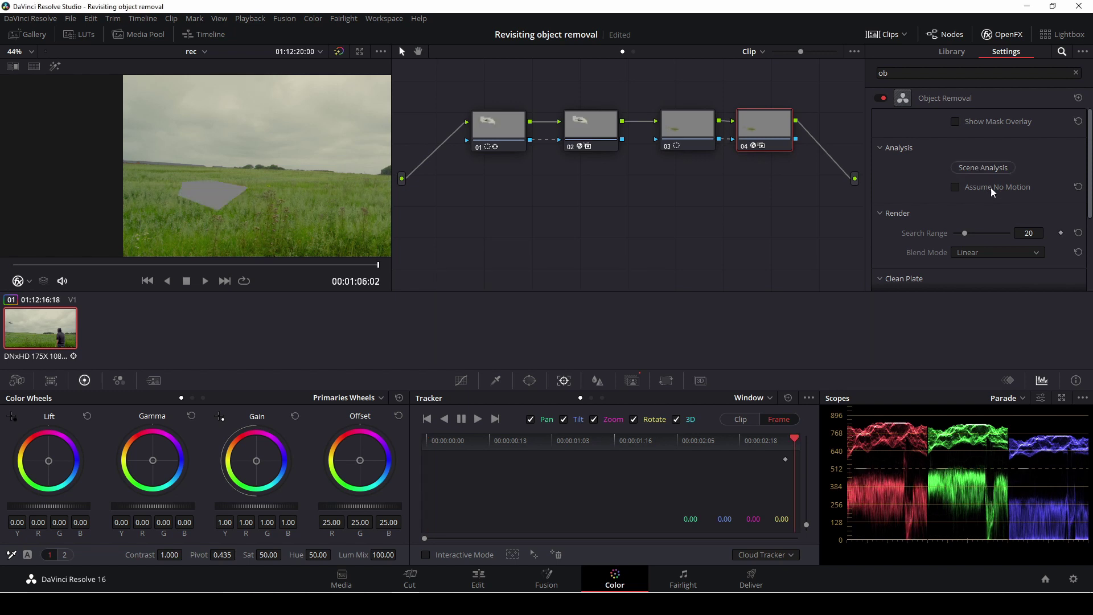
Build the clean plate to erase the shadow, then add node 05 below the chain
{"action": "scroll", "coordinate": [987, 202], "scroll_direction": "down", "scroll_amount": 3}
{"action": "scroll", "coordinate": [987, 204], "scroll_direction": "down", "scroll_amount": 1}
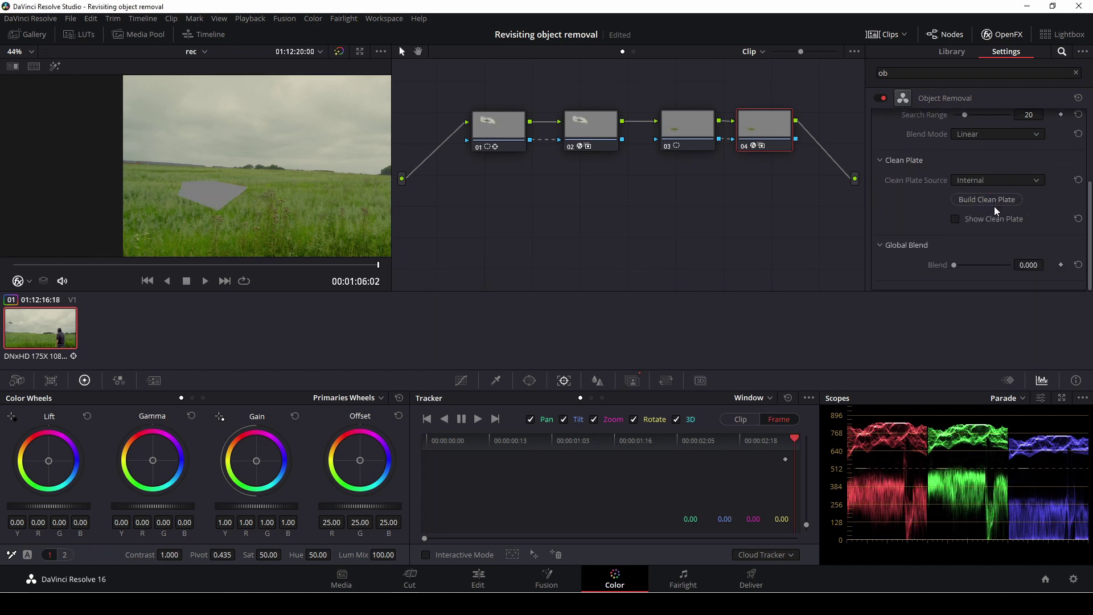
{"action": "left_click", "coordinate": [994, 200]}
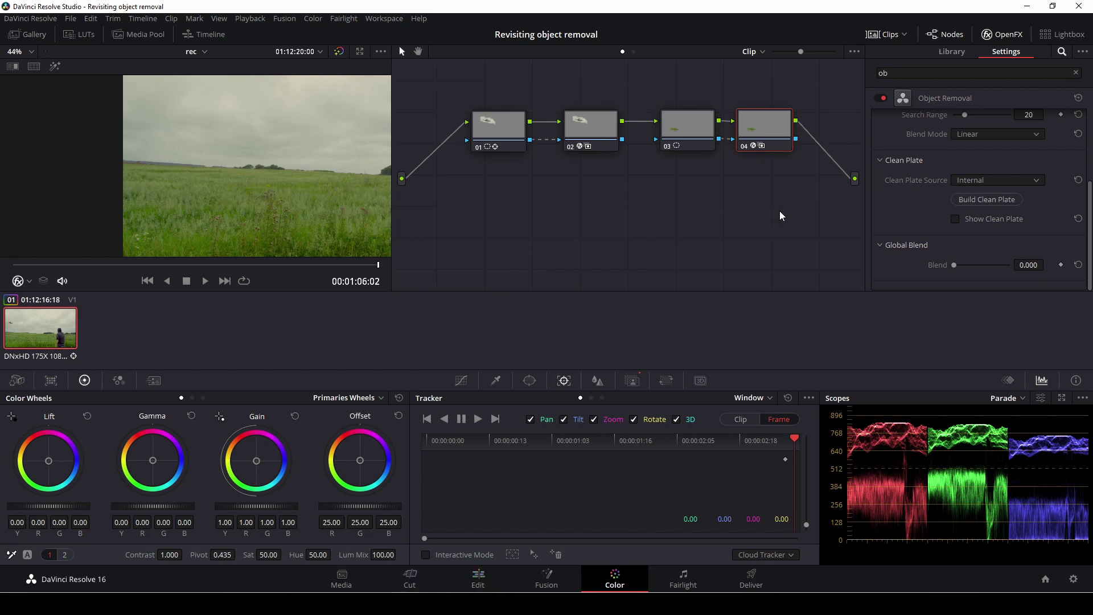
{"action": "key", "text": "alt+o"}
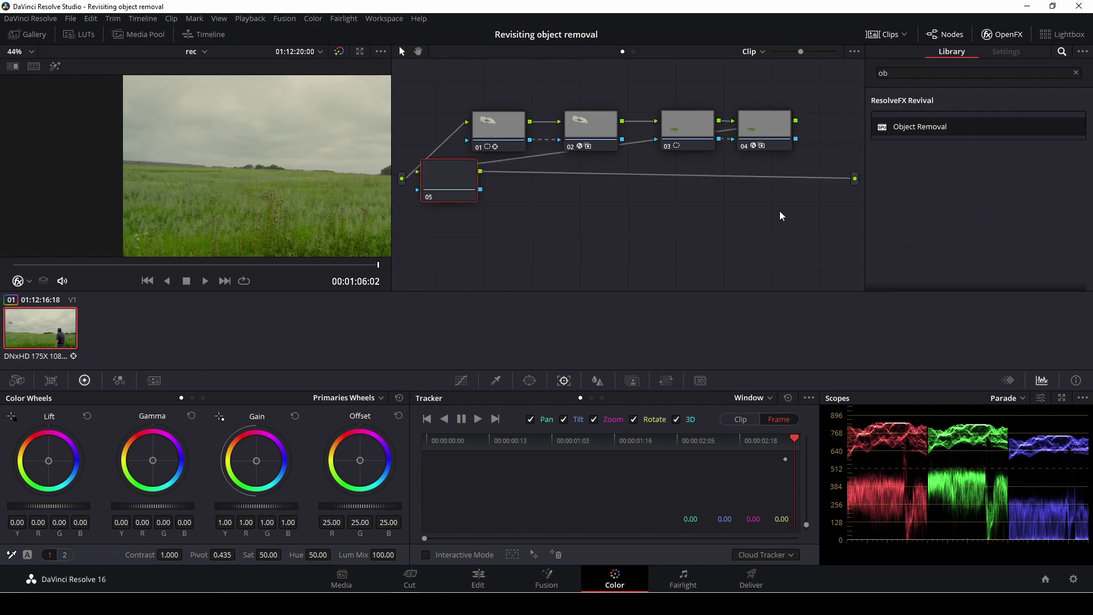
{"action": "left_click_drag", "start_coordinate": [423, 182], "coordinate": [609, 208]}
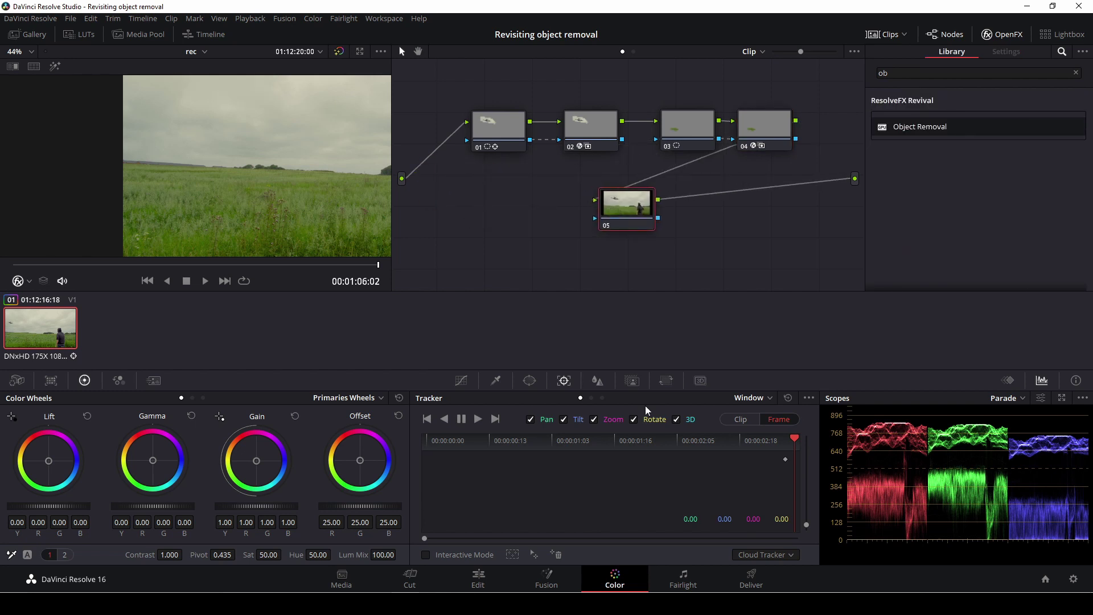
Return to the Edit page with the playhead at the clip's start
{"action": "left_click", "coordinate": [479, 579]}
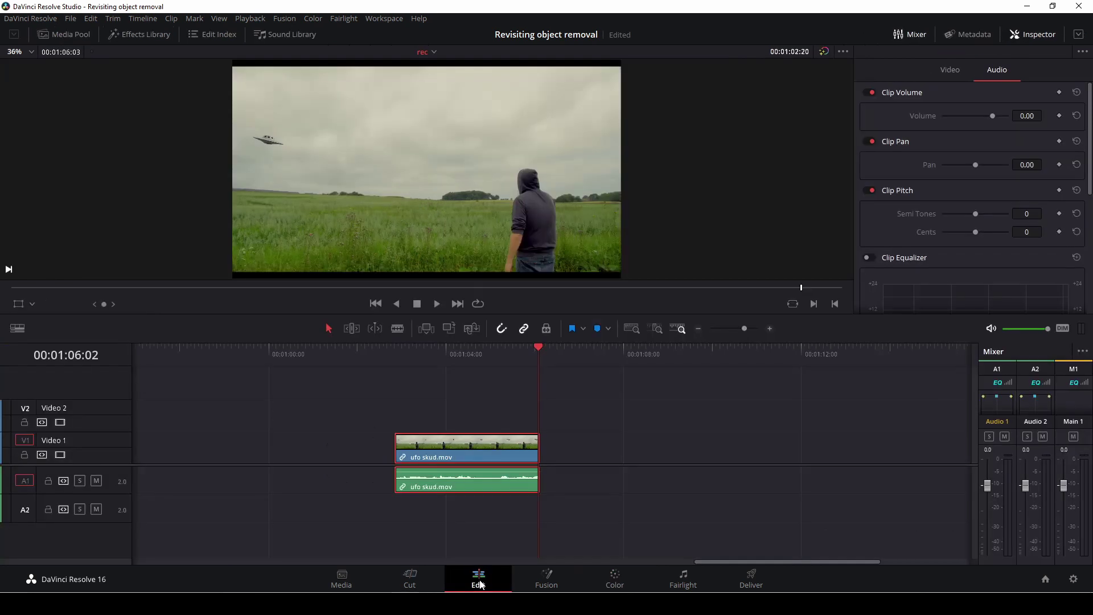
{"action": "left_click", "coordinate": [400, 356]}
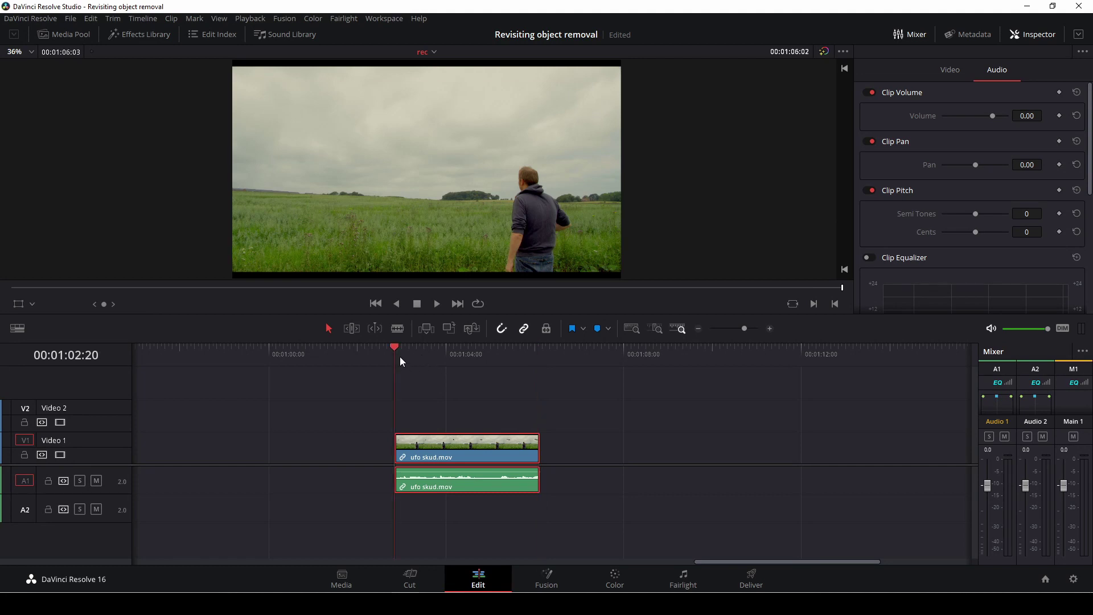